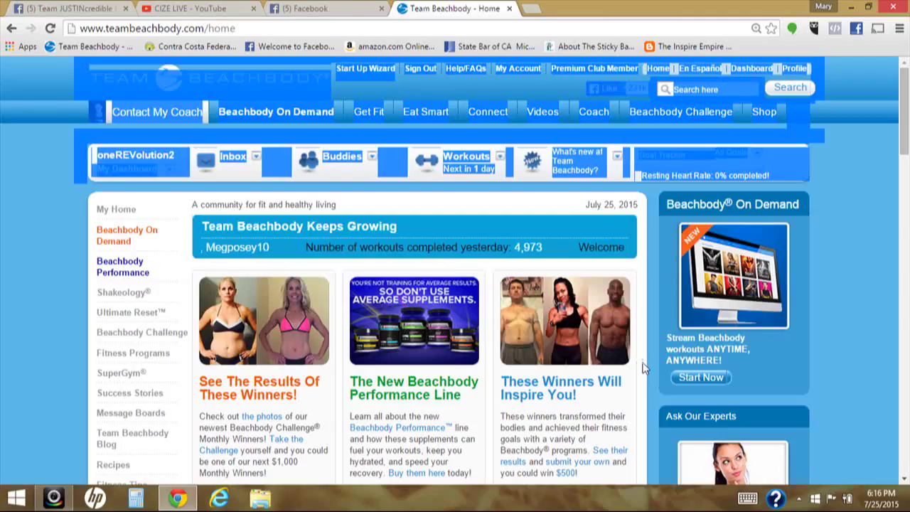
Open the Beachbody Challenge page and scroll down to Step 1 and back up.
left_click(642, 368)
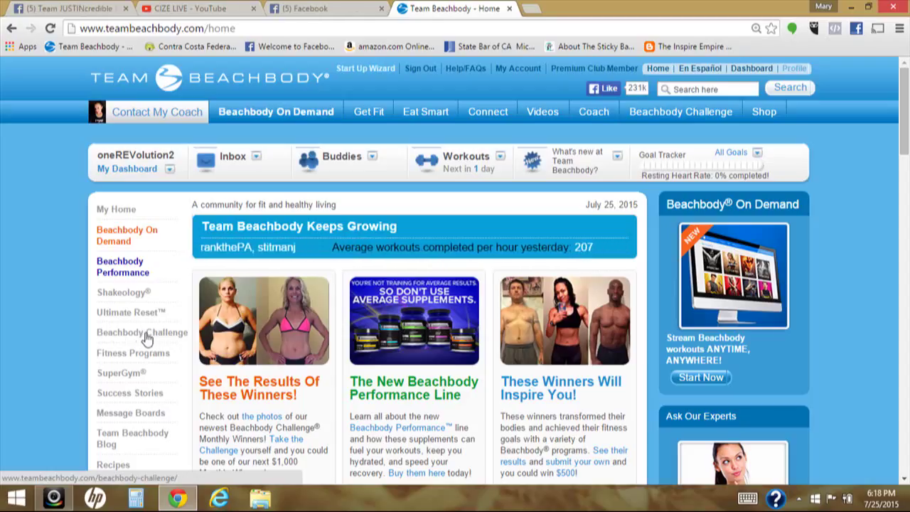
left_click(146, 336)
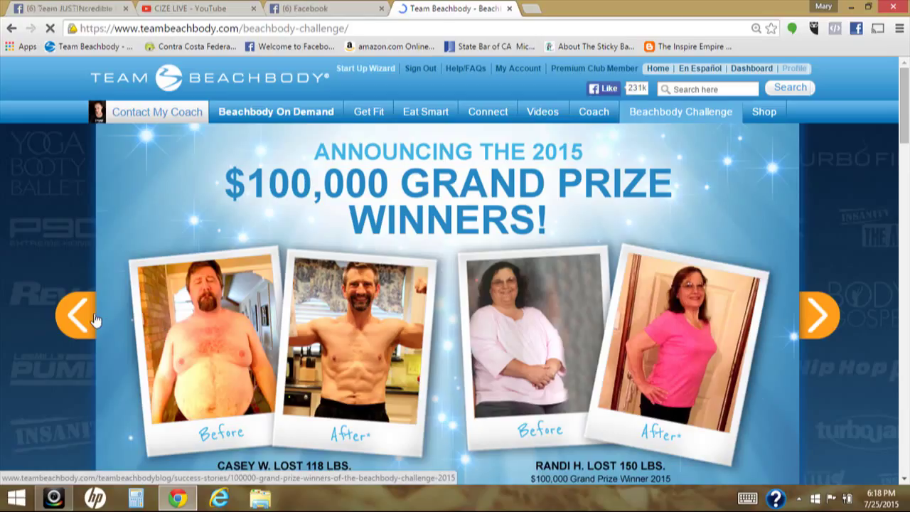
scroll(94, 319, "down", 1)
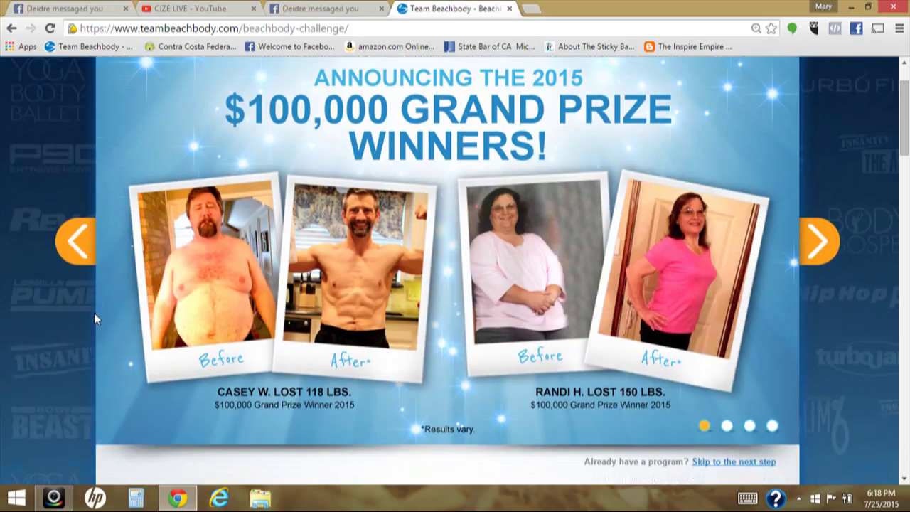
scroll(94, 319, "down", 1)
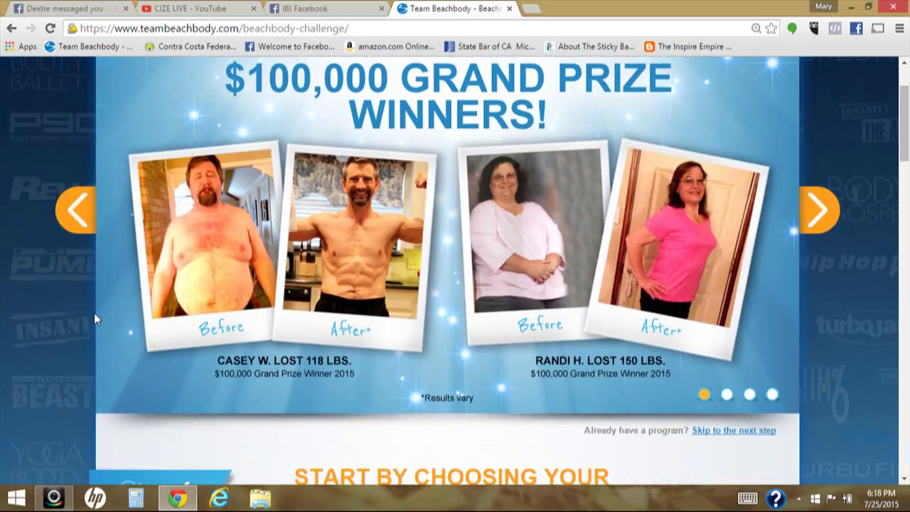
scroll(95, 319, "up", 1)
scroll(93, 313, "up", 2)
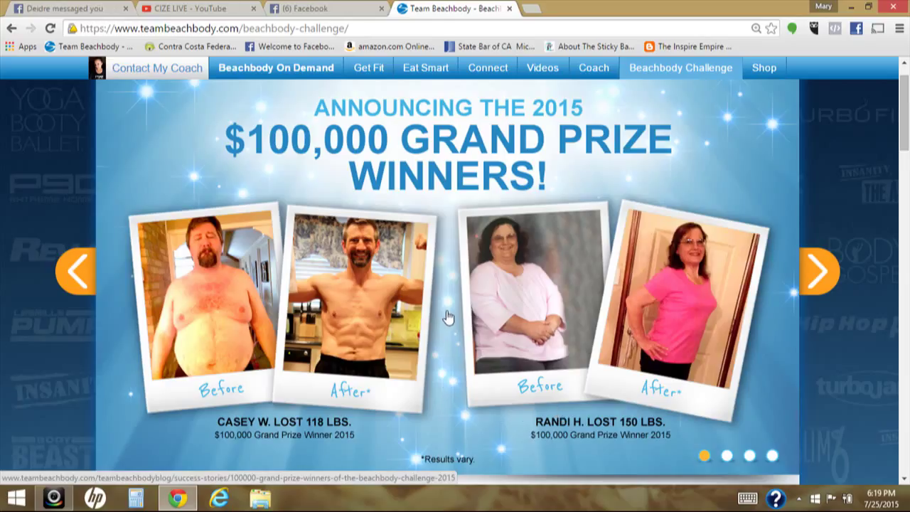
Scroll through the $100,000 grand prize winners' before-and-after photos on the Challenge page.
scroll(449, 337, "down", 2)
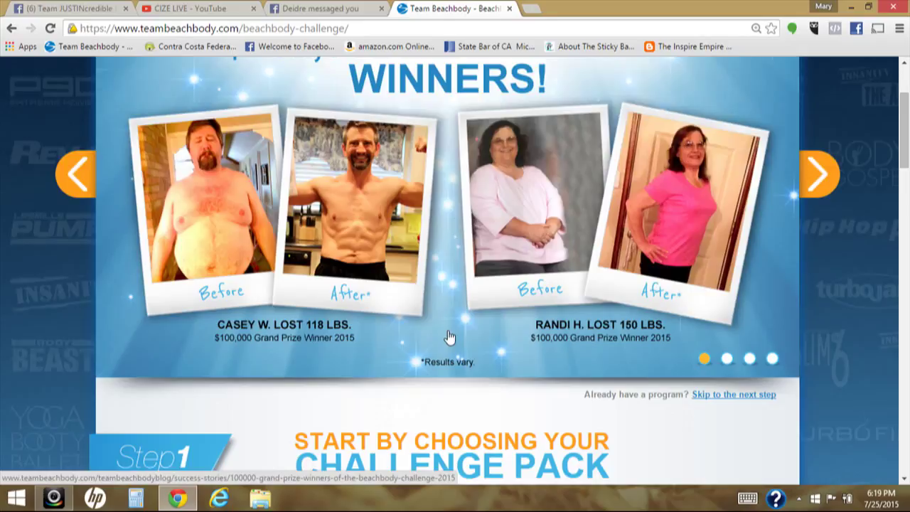
scroll(449, 338, "down", 3)
scroll(449, 338, "down", 2)
scroll(449, 337, "up", 3)
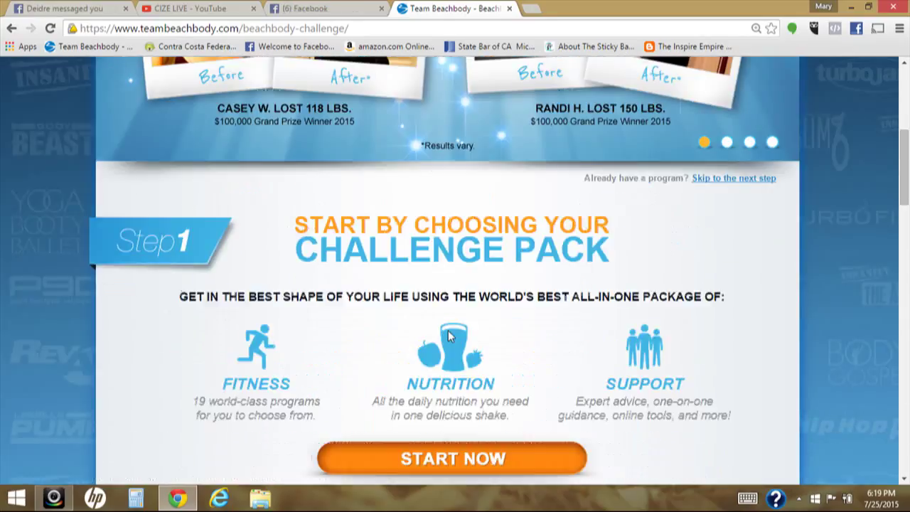
scroll(449, 337, "up", 3)
scroll(450, 337, "up", 2)
scroll(449, 338, "down", 1)
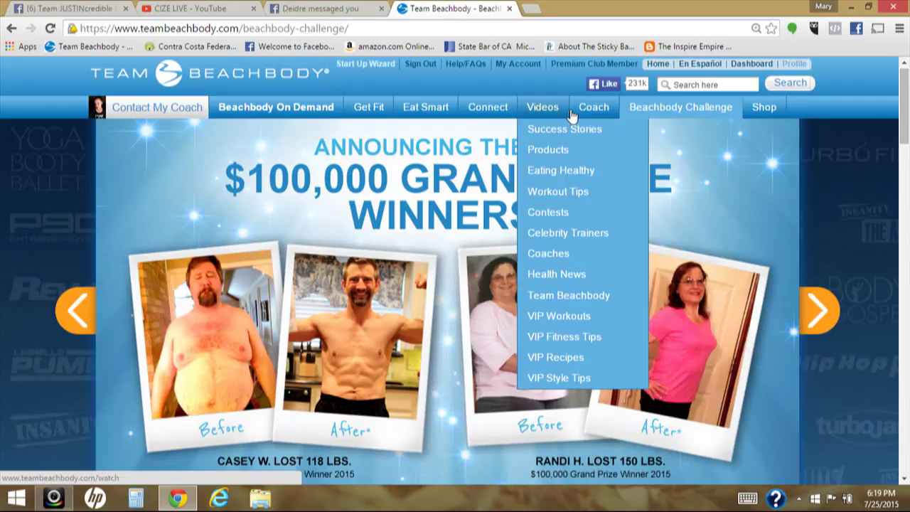
mouse_move(593, 106)
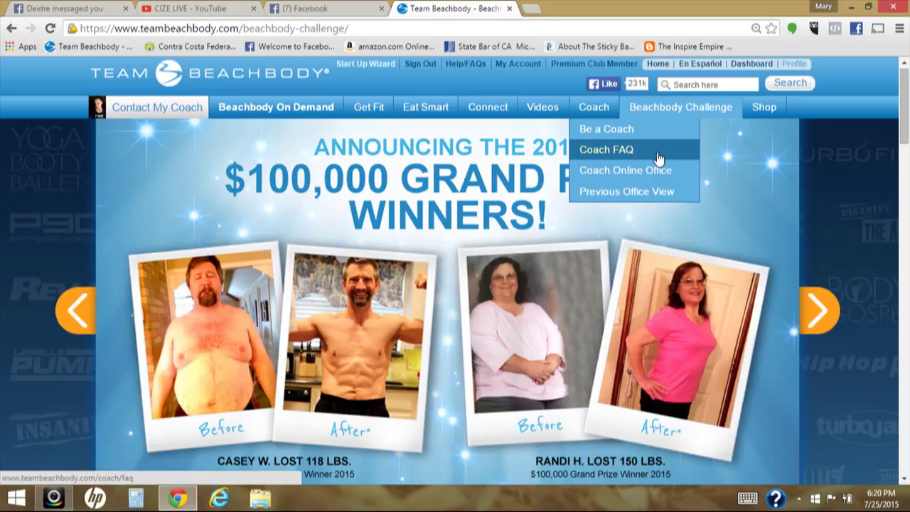
Choose Coach FAQ from the Coach menu to view the coach business questions.
left_click(658, 153)
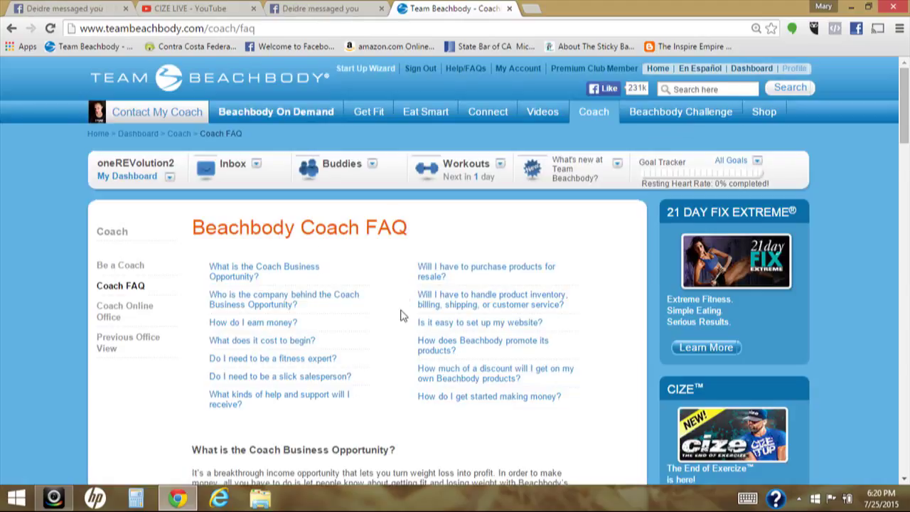
scroll(365, 375, "down", 3)
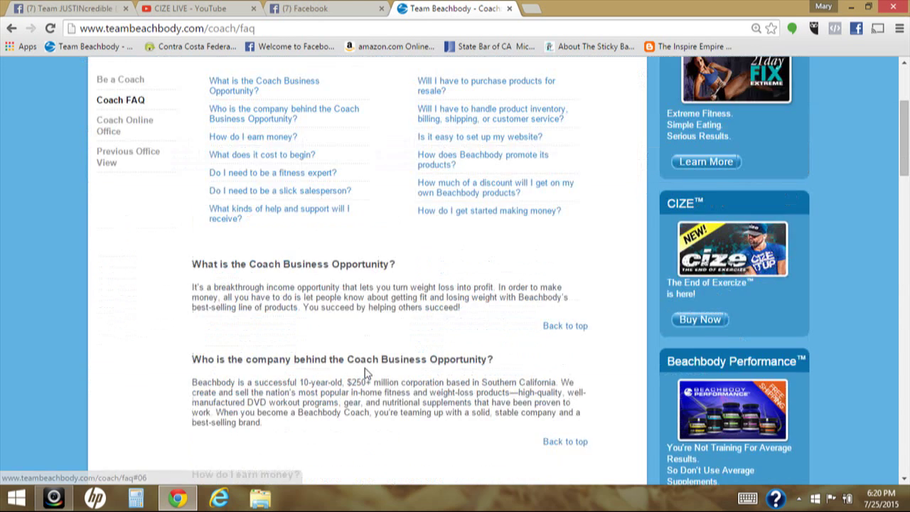
scroll(365, 374, "down", 2)
scroll(364, 375, "down", 2)
scroll(365, 375, "down", 4)
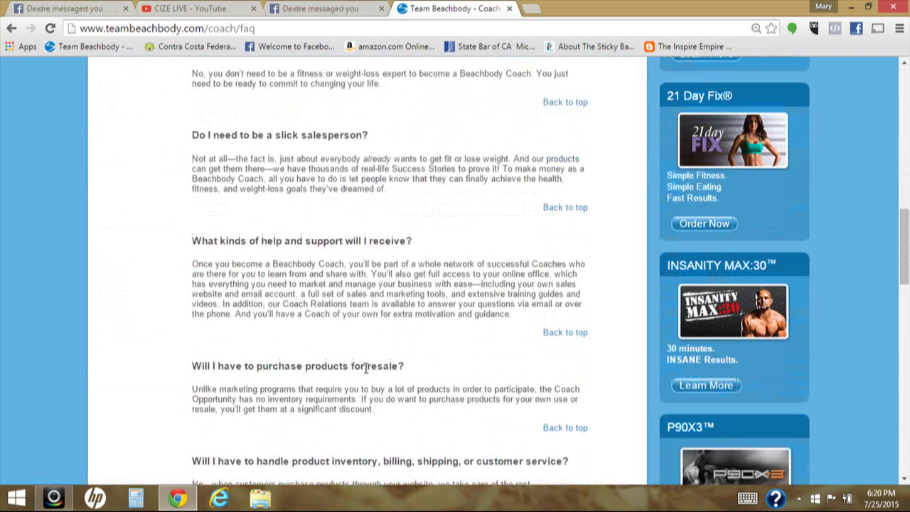
scroll(365, 375, "down", 5)
scroll(366, 367, "down", 5)
scroll(366, 367, "up", 1)
scroll(364, 368, "up", 5)
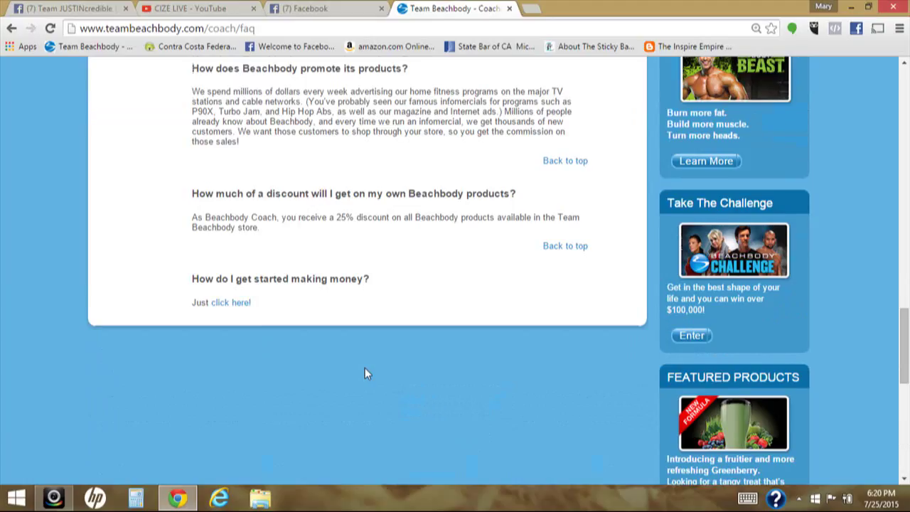
scroll(364, 368, "up", 5)
scroll(365, 373, "up", 3)
scroll(364, 372, "up", 6)
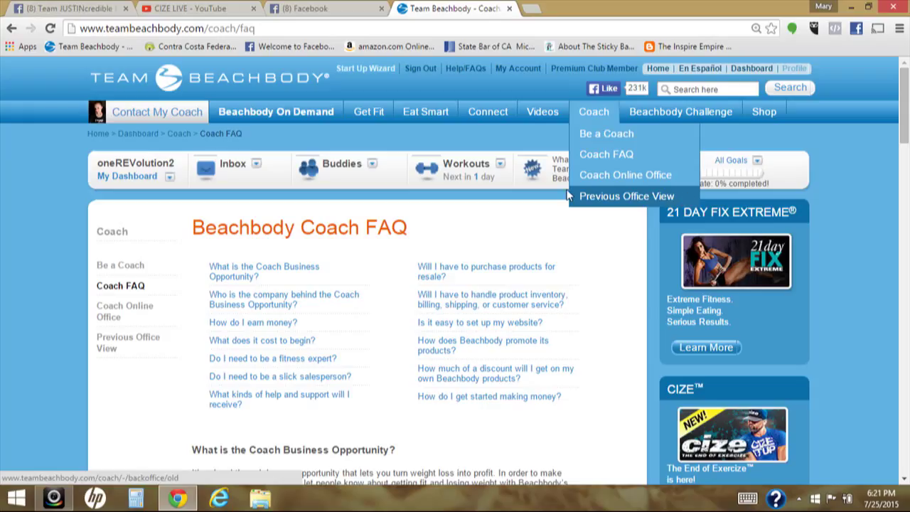
mouse_move(593, 112)
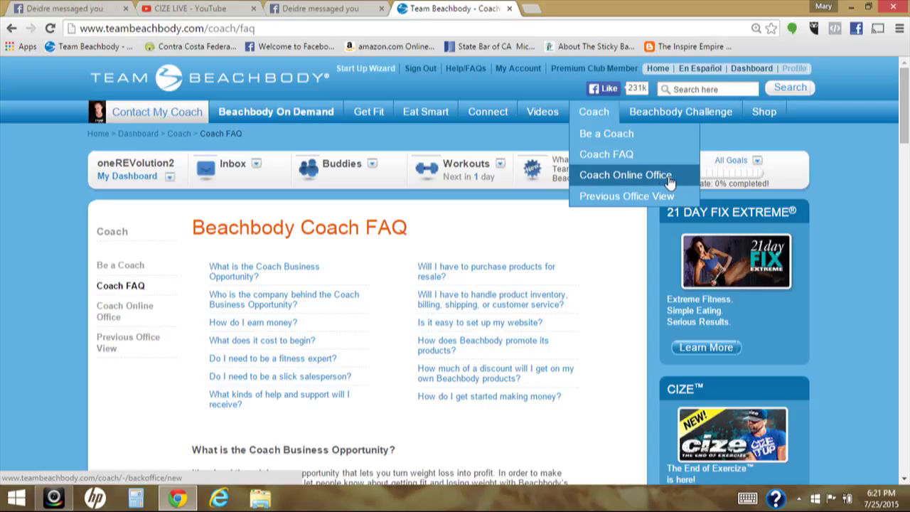
Choose Coach Online Office from the Coach menu and let the back office load.
left_click(631, 176)
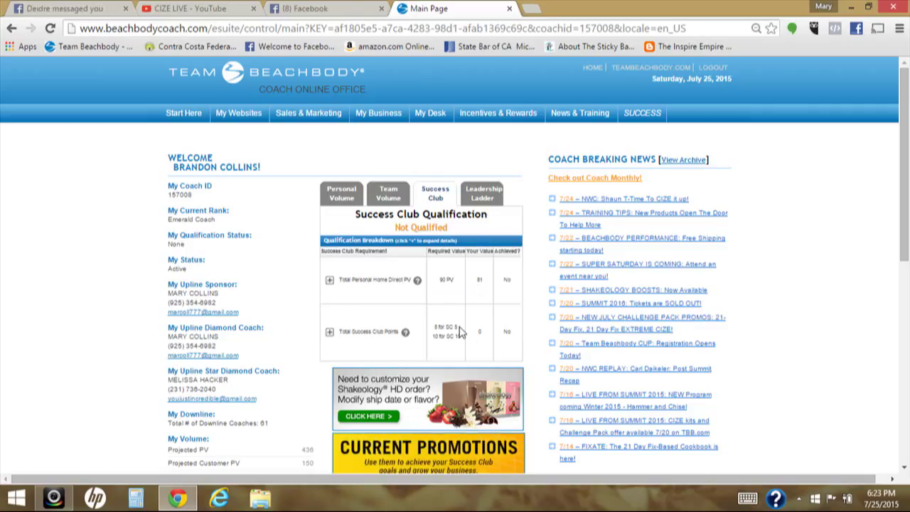
Expand Total Success Club Points to show its zero-point coach and customer sub-rows.
left_click(330, 332)
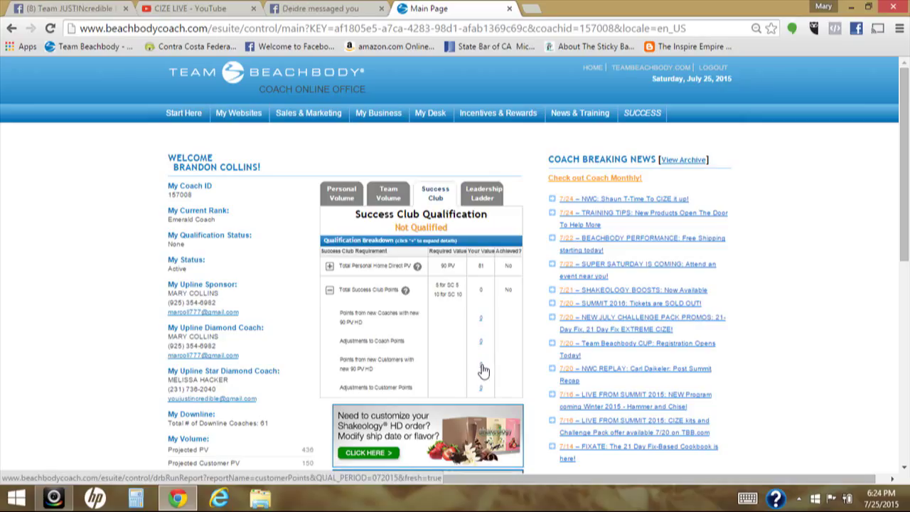
left_click(481, 365)
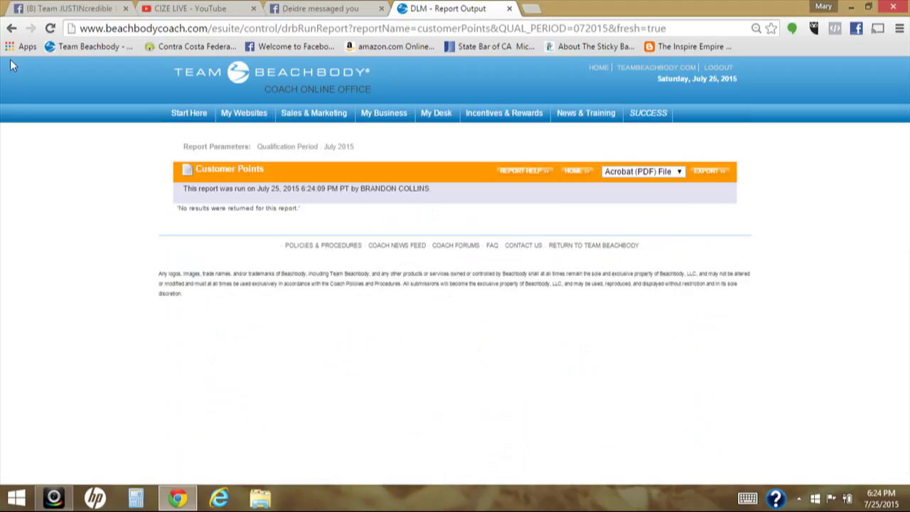
left_click(11, 28)
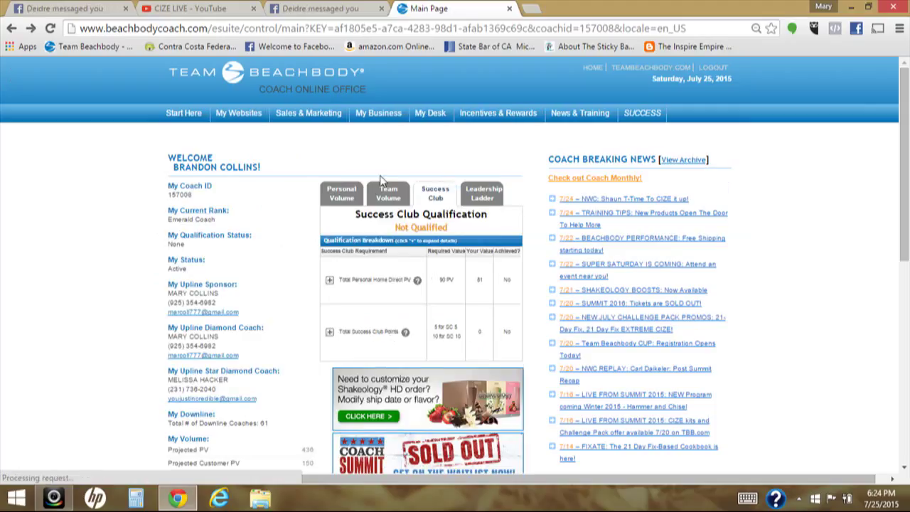
left_click(388, 193)
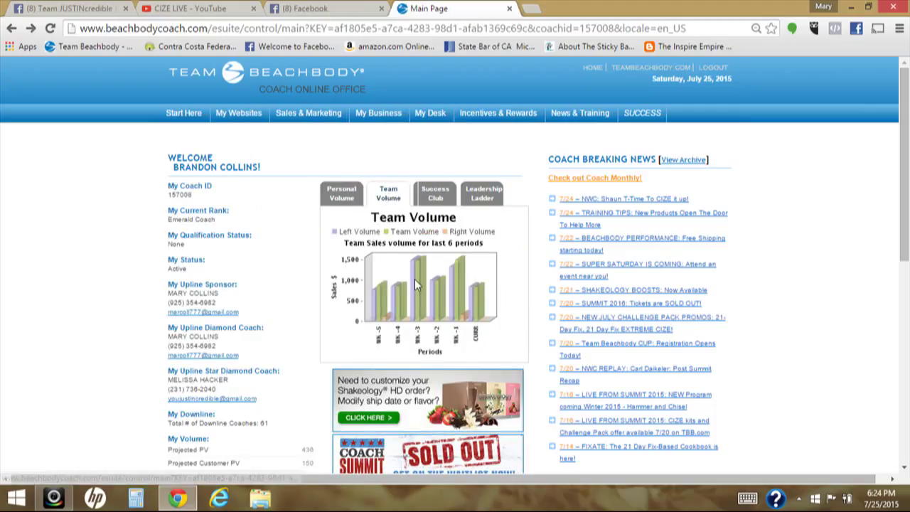
left_click(343, 194)
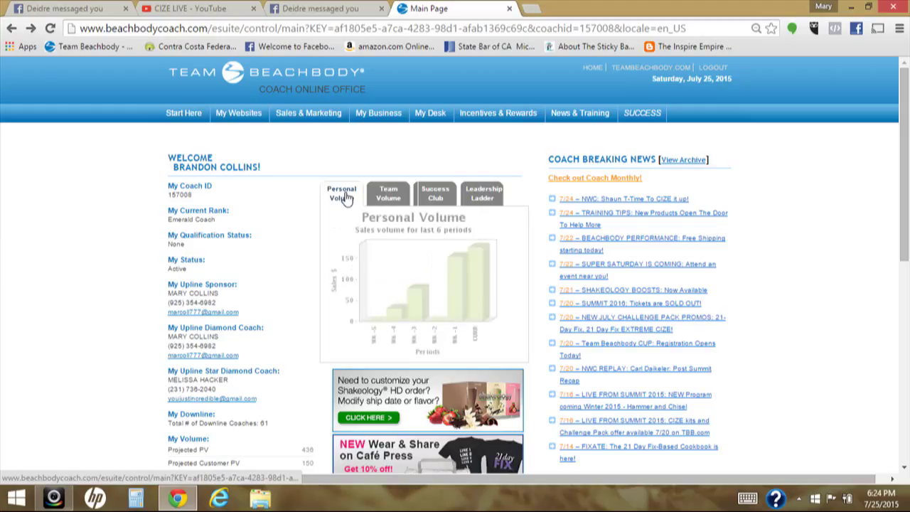
left_click(479, 195)
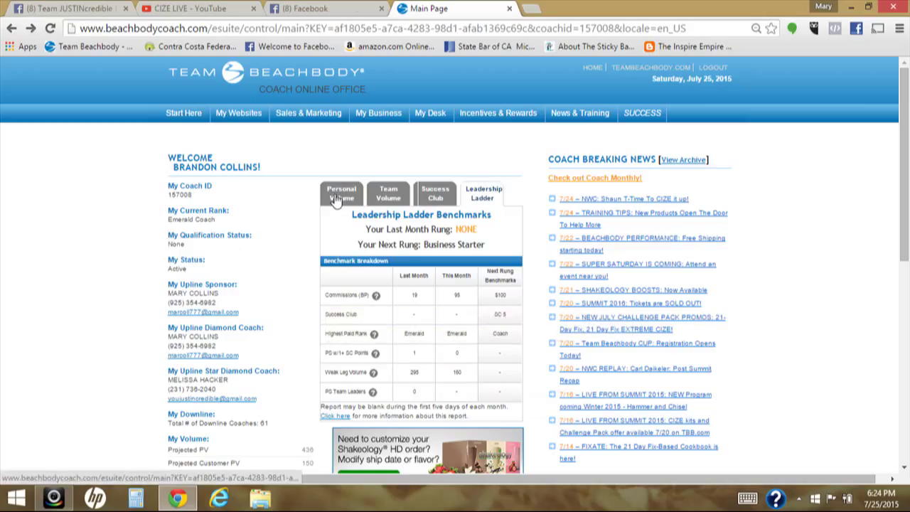
left_click(437, 193)
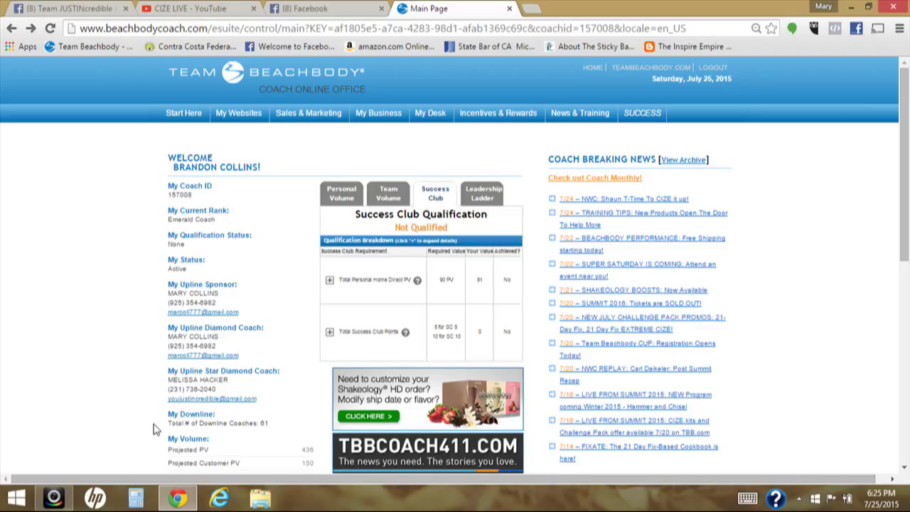
Scroll down the main page to the My Volume and My Alerts sections.
scroll(154, 427, "down", 2)
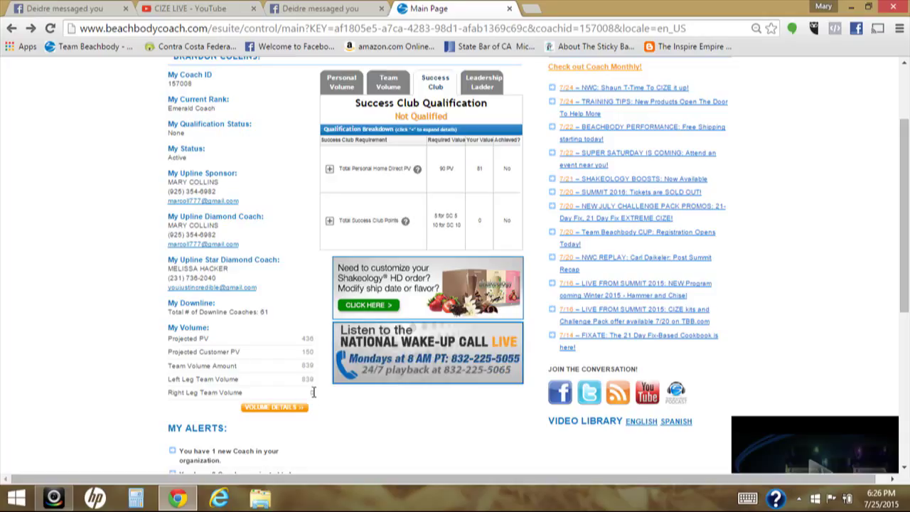
Scroll the main page back up to the Welcome header and volume panels.
scroll(312, 392, "down", 1)
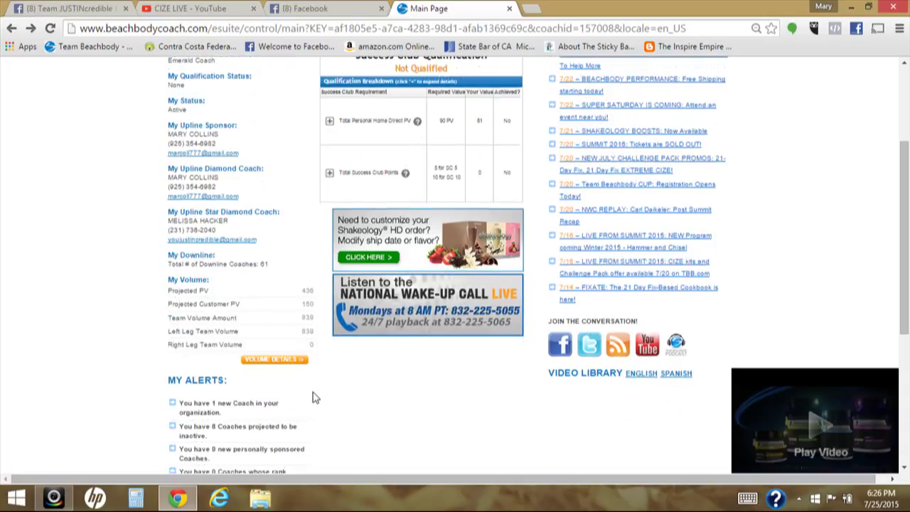
scroll(313, 398, "down", 1)
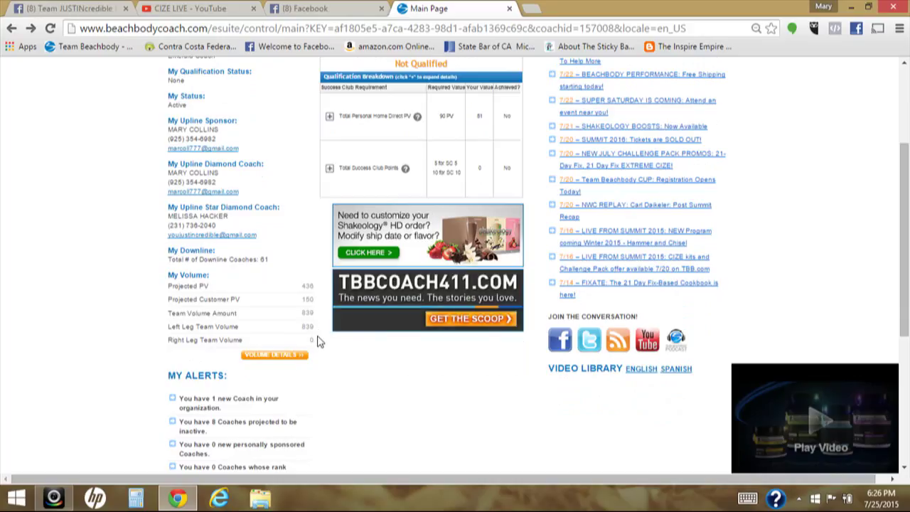
scroll(318, 342, "up", 3)
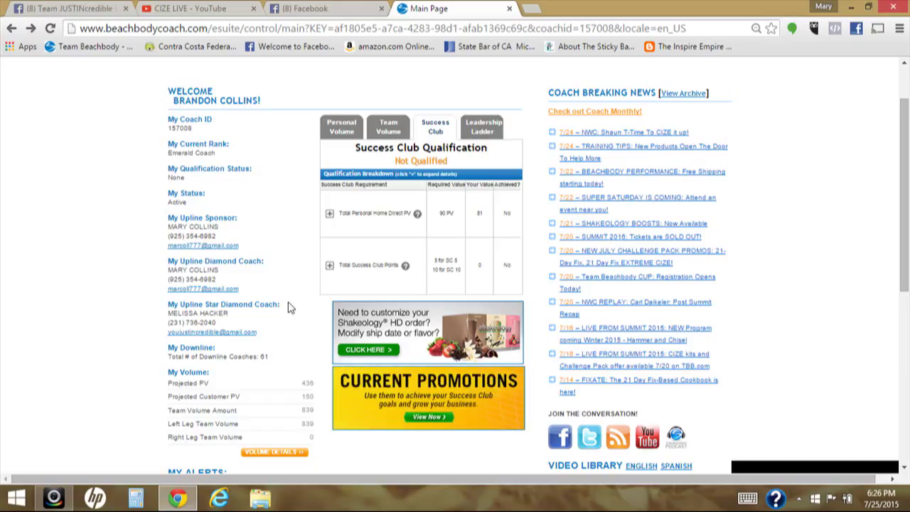
scroll(289, 307, "down", 1)
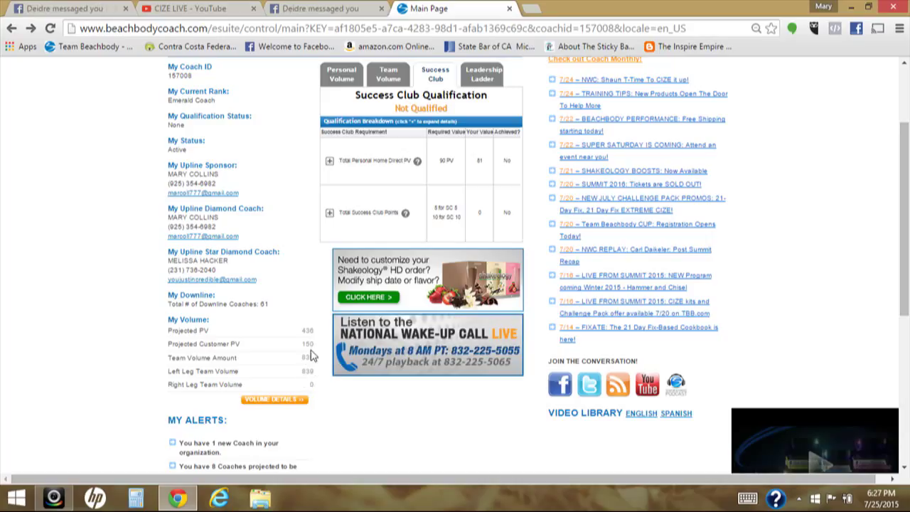
scroll(311, 356, "up", 2)
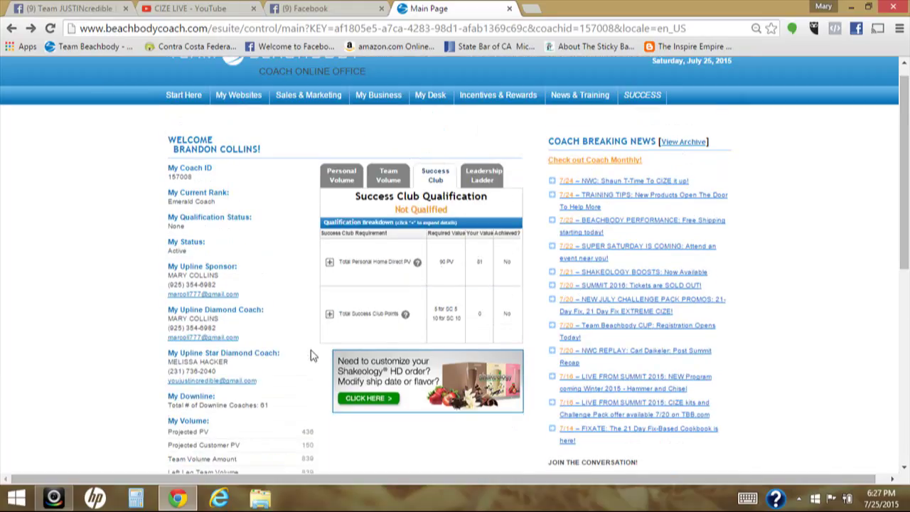
Scroll up to the top menu to reach My Business and its My Downline submenu.
scroll(311, 356, "up", 1)
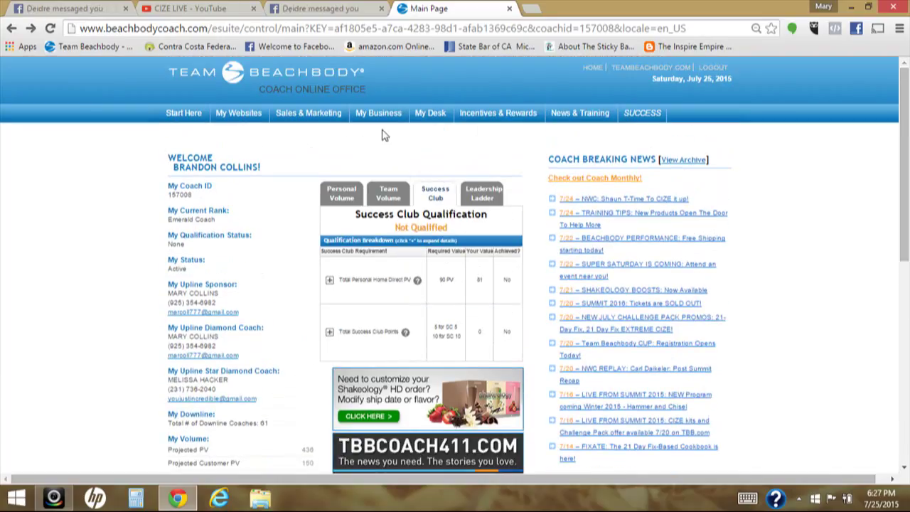
mouse_move(378, 94)
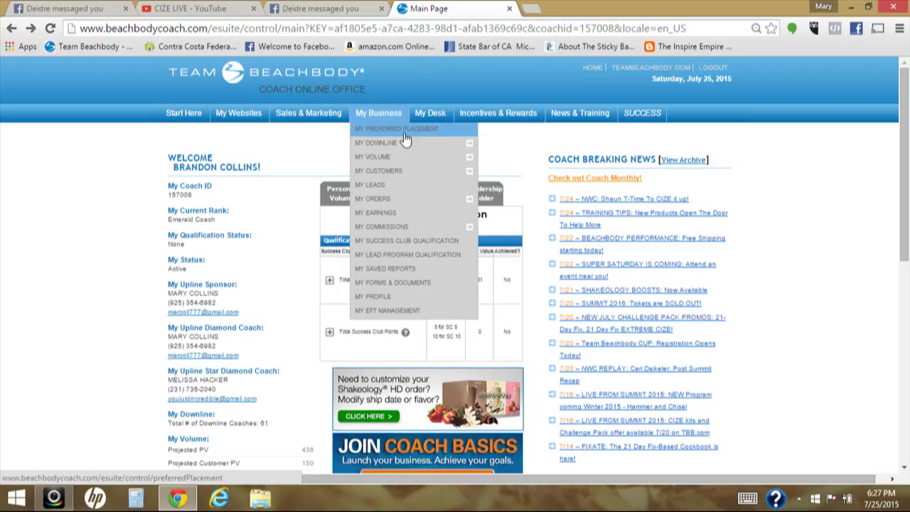
mouse_move(408, 143)
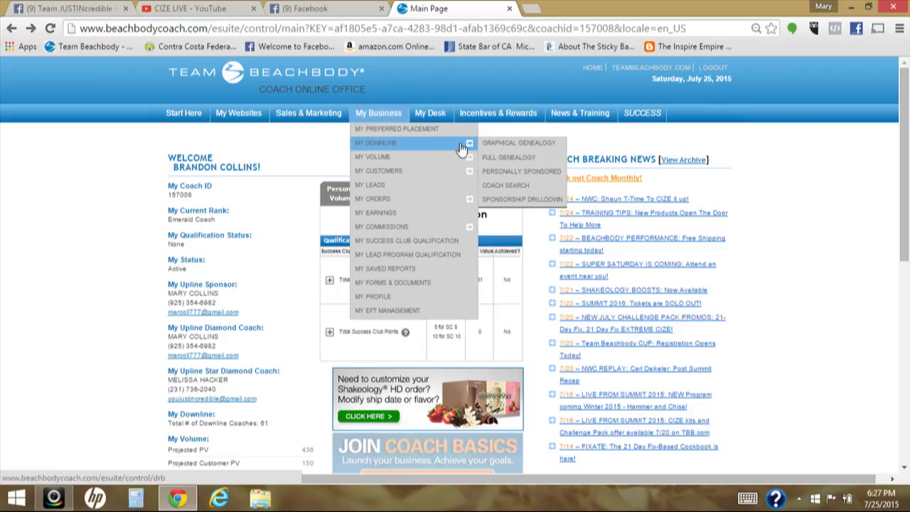
left_click(498, 148)
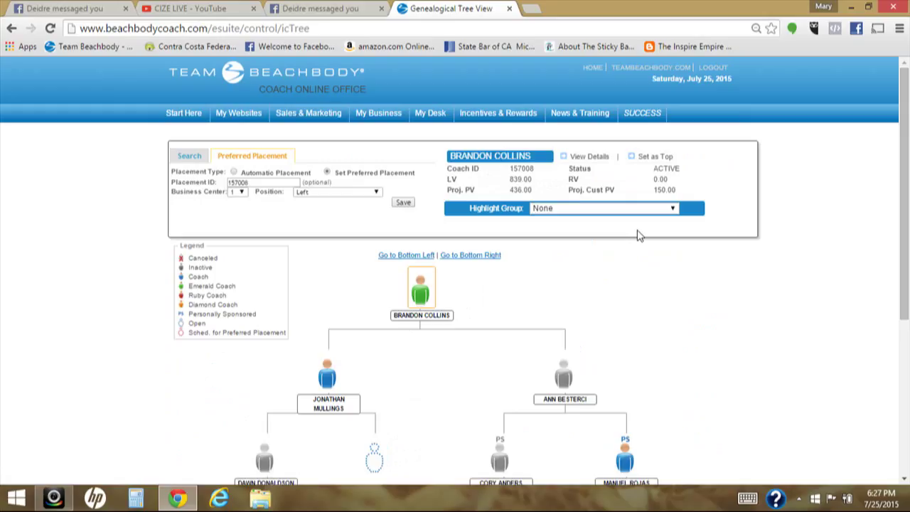
scroll(653, 331, "down", 1)
scroll(653, 331, "down", 1)
scroll(650, 329, "down", 1)
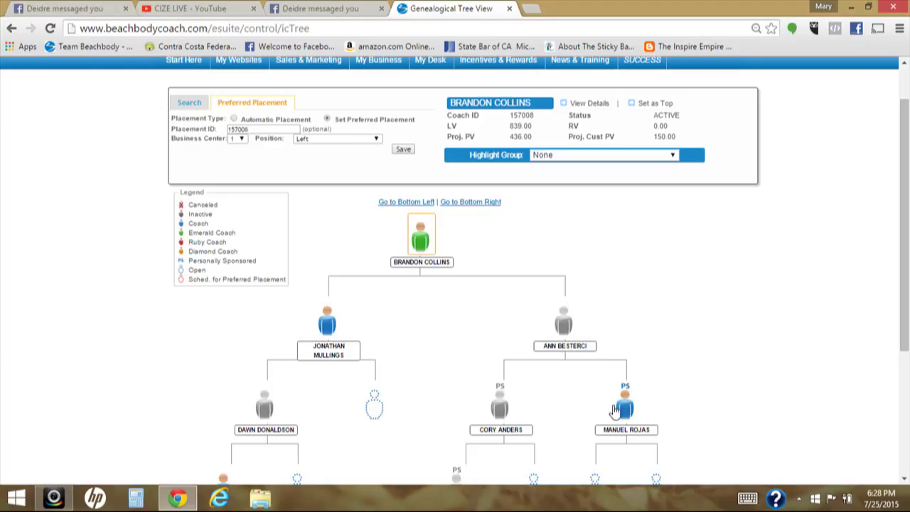
scroll(614, 410, "down", 1)
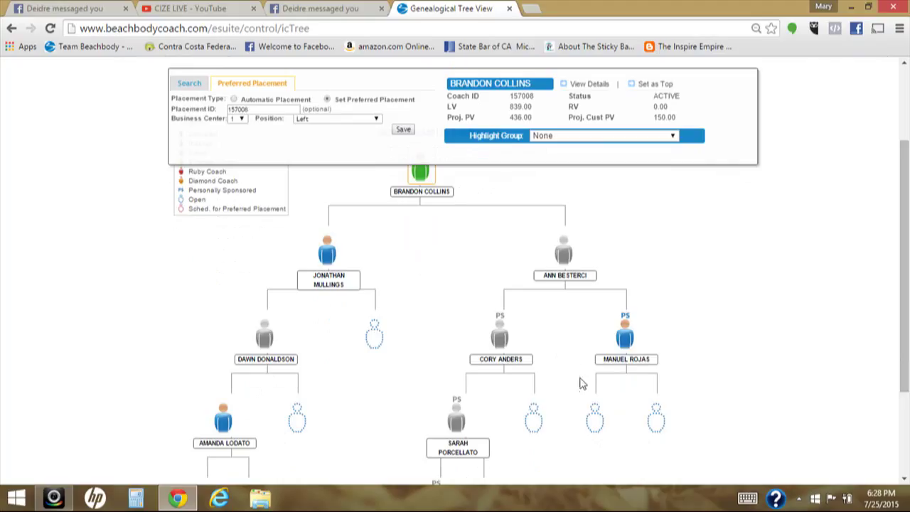
scroll(579, 357, "up", 1)
scroll(579, 357, "up", 1)
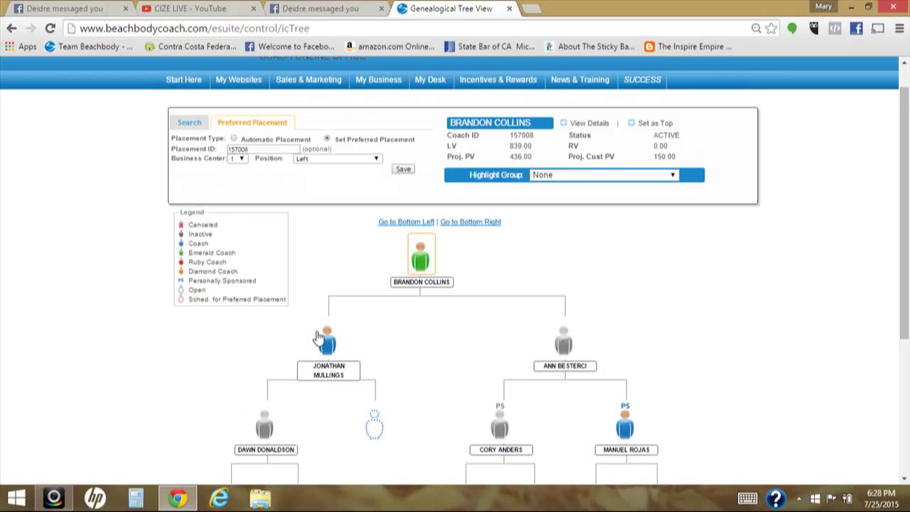
scroll(282, 334, "down", 1)
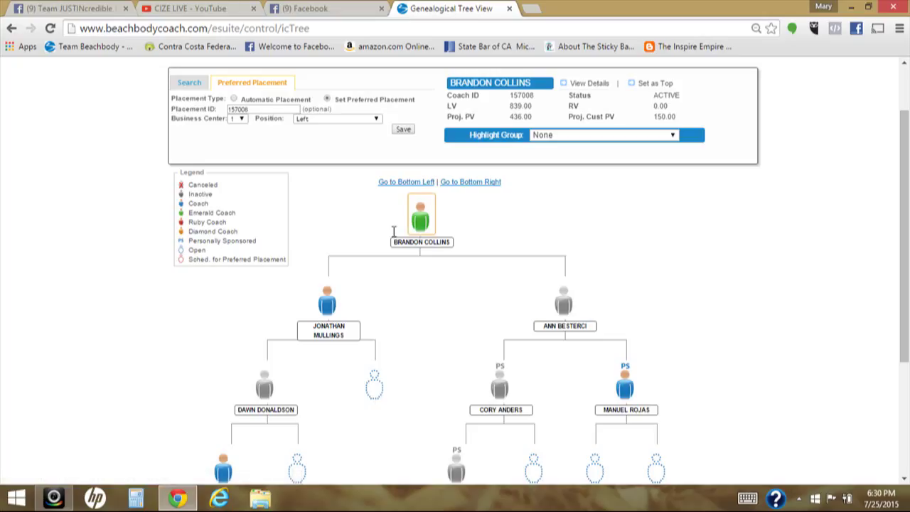
left_click(423, 236)
double_click(259, 106)
left_click_drag(244, 106, 247, 107)
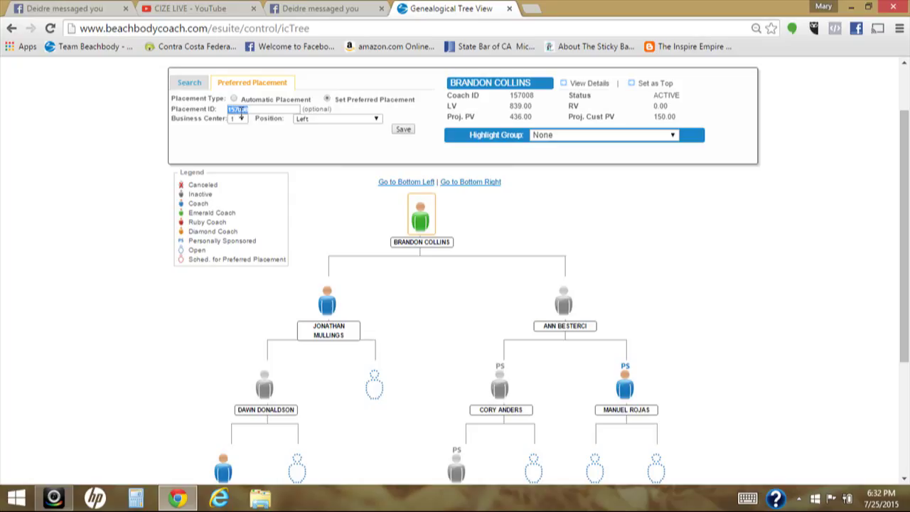
left_click(250, 110)
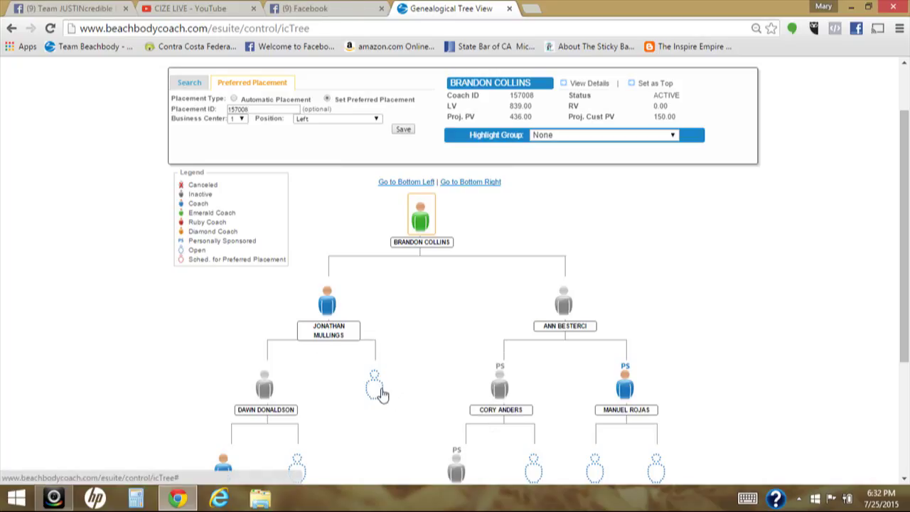
left_click(374, 385)
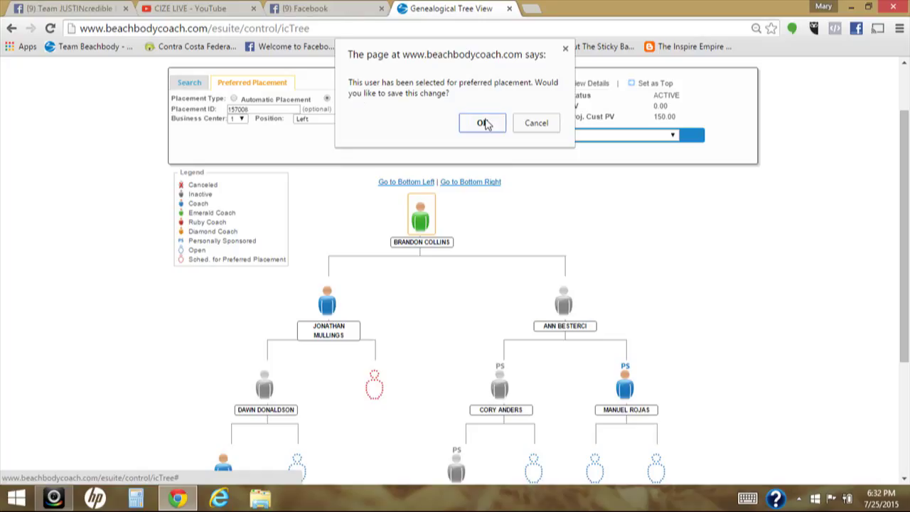
left_click(483, 124)
left_click(240, 109)
type("160450")
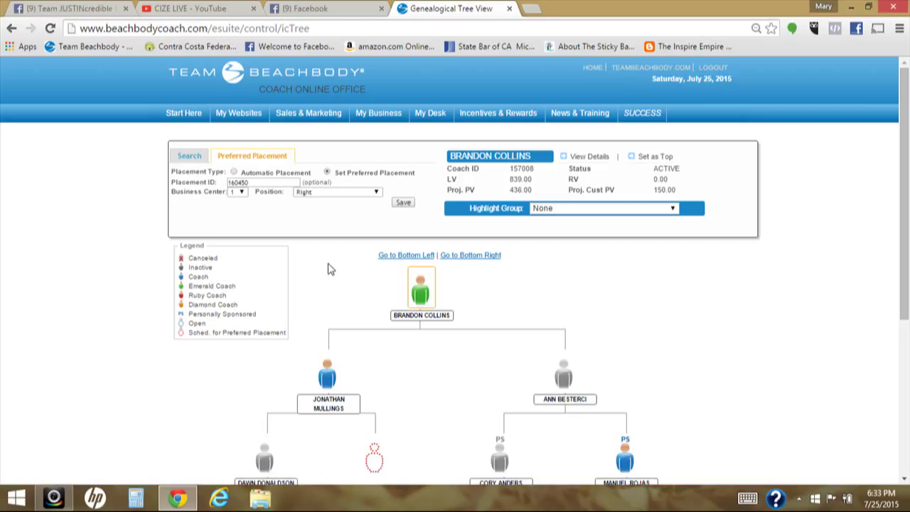
Change the placement ID back to 157008, save it, and set the position to Left.
double_click(276, 184)
type("1")
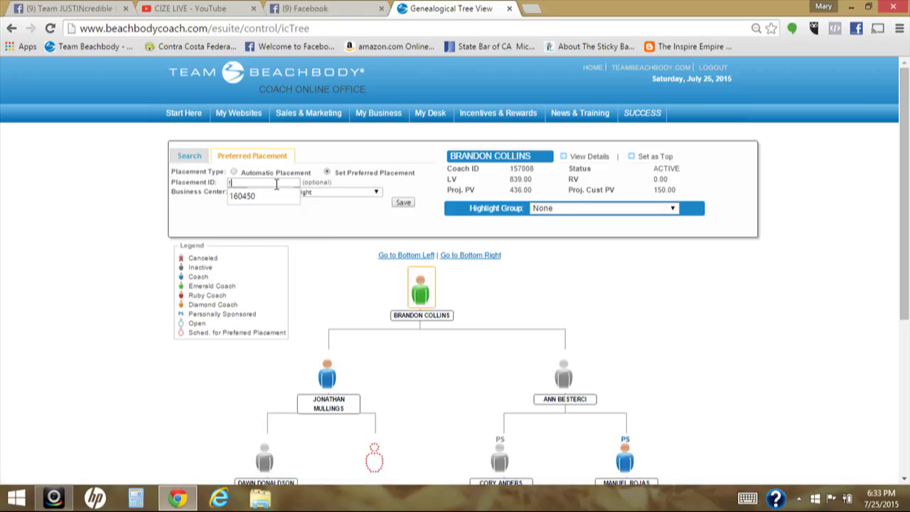
type("57008")
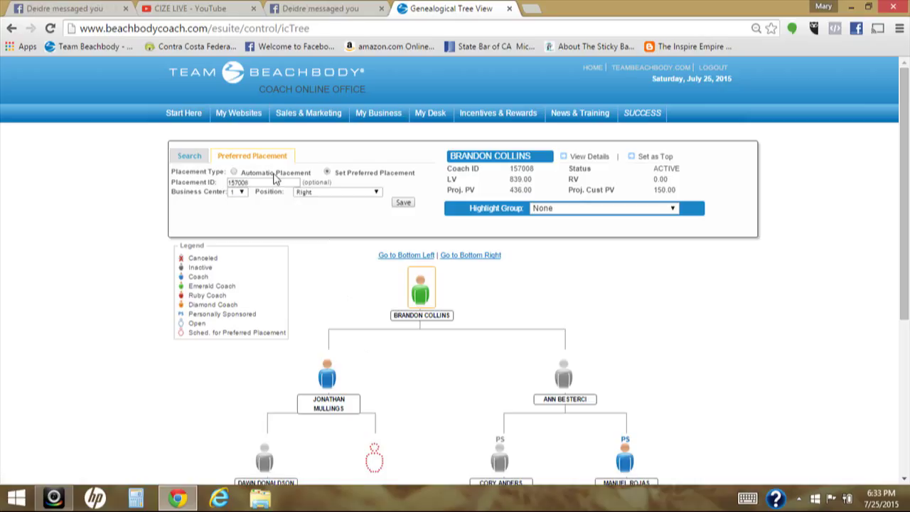
left_click(406, 204)
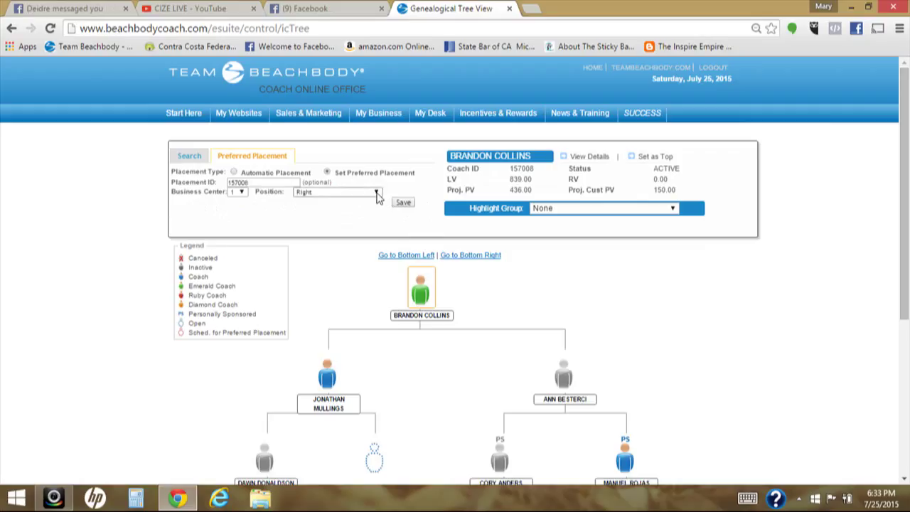
left_click(377, 195)
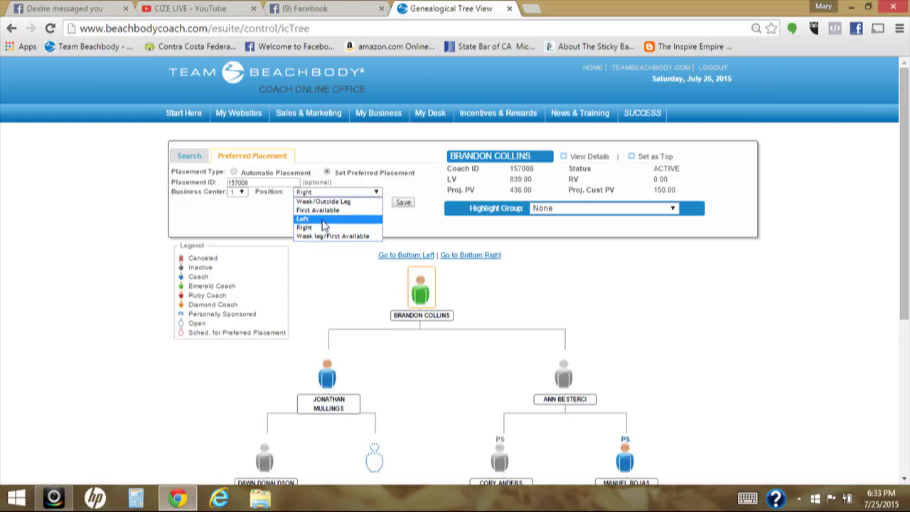
left_click(328, 220)
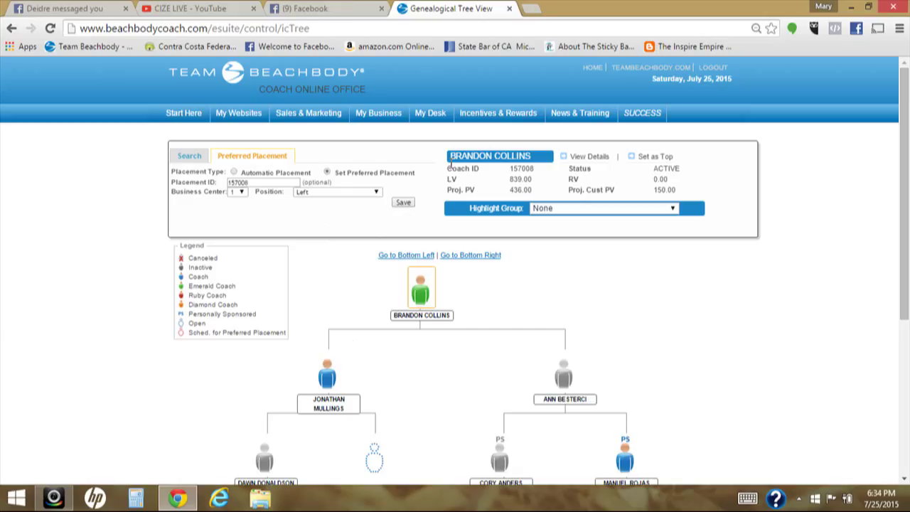
Change the preferred placement position from Left to Right.
left_click(334, 192)
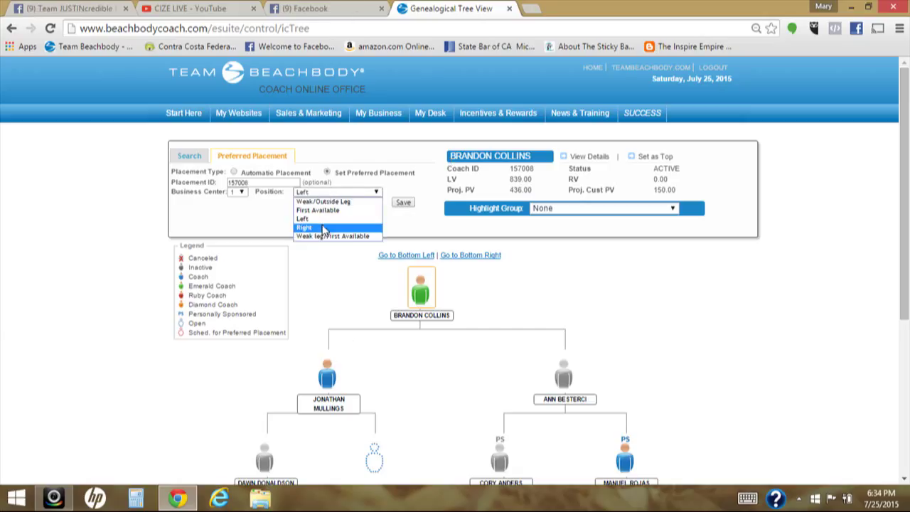
left_click(323, 228)
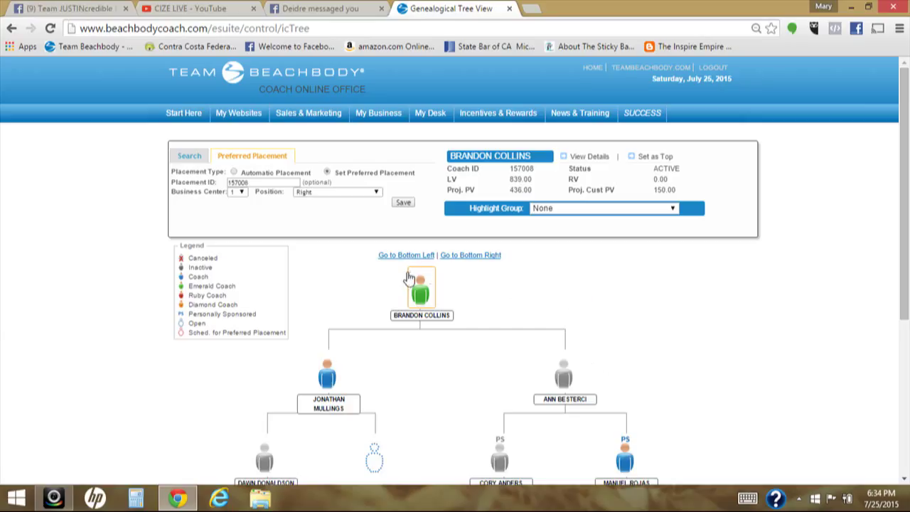
left_click(457, 255)
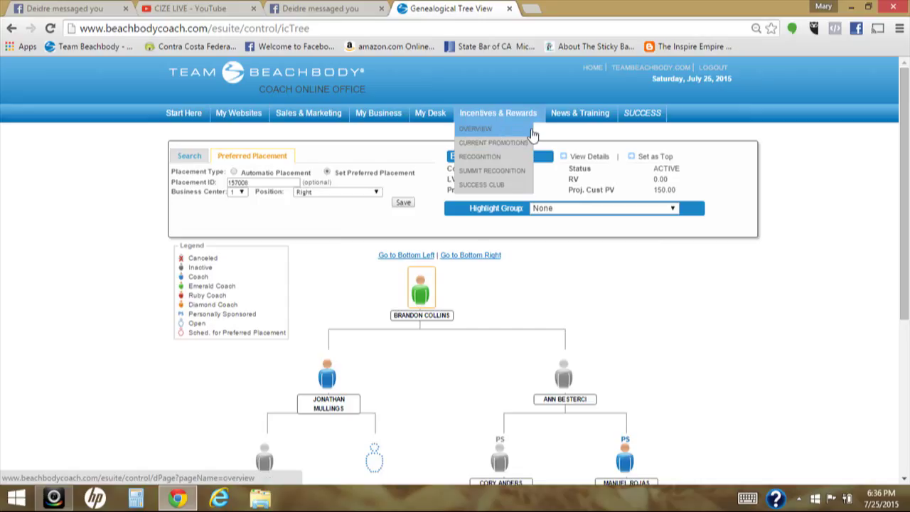
mouse_move(579, 114)
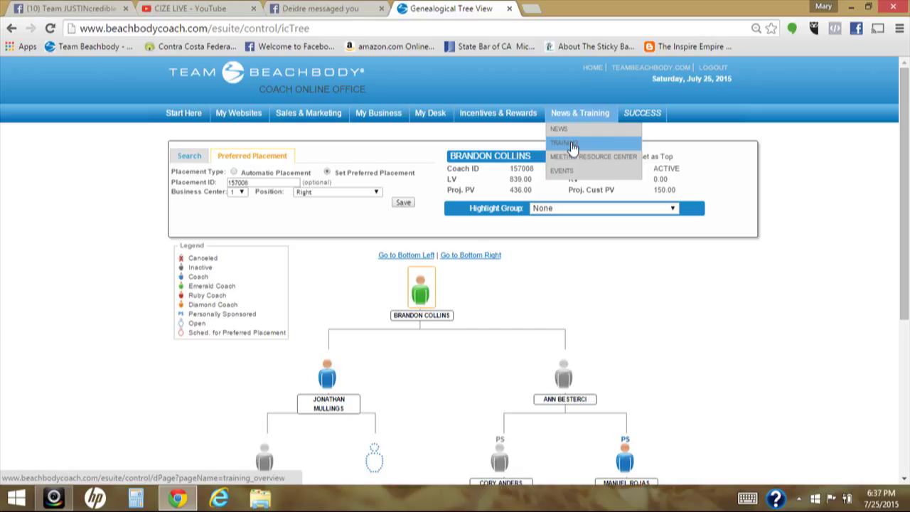
Open the Training overview and scroll down through Getting Started, Coach and the later rank sections.
left_click(588, 145)
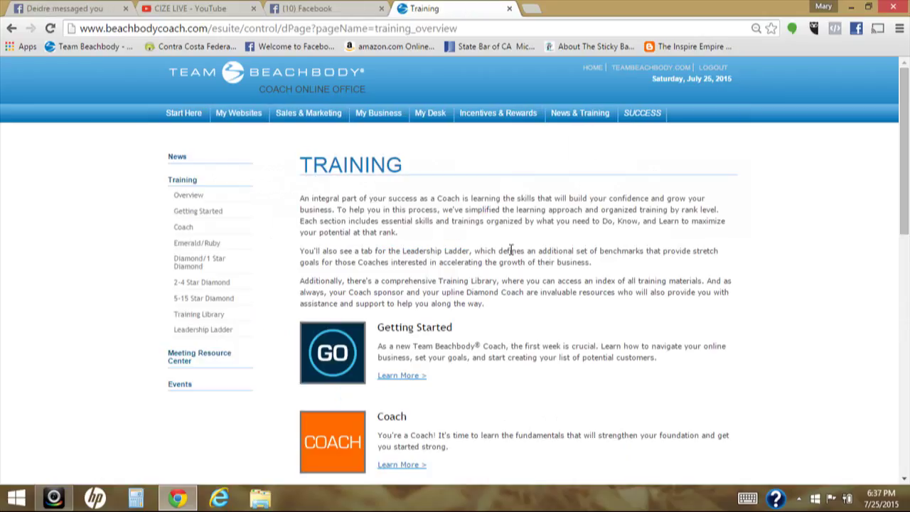
scroll(511, 250, "down", 1)
scroll(512, 252, "down", 2)
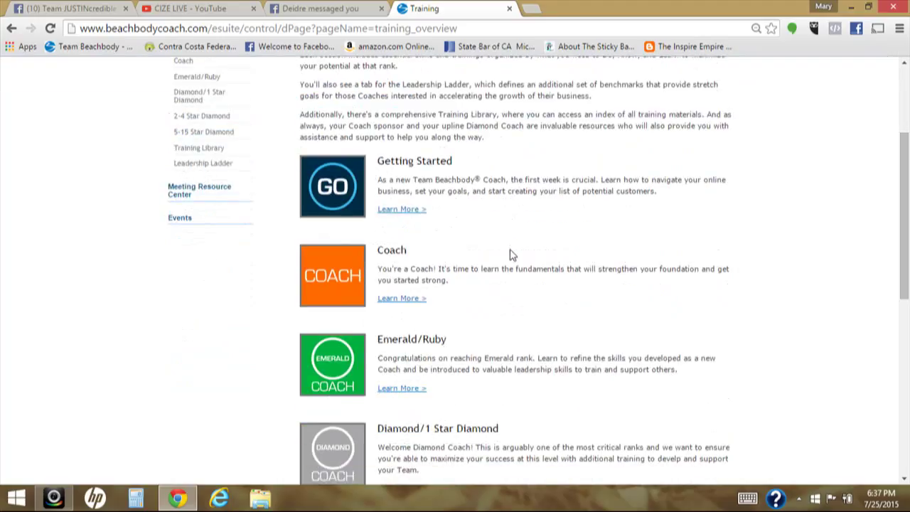
scroll(510, 254, "down", 1)
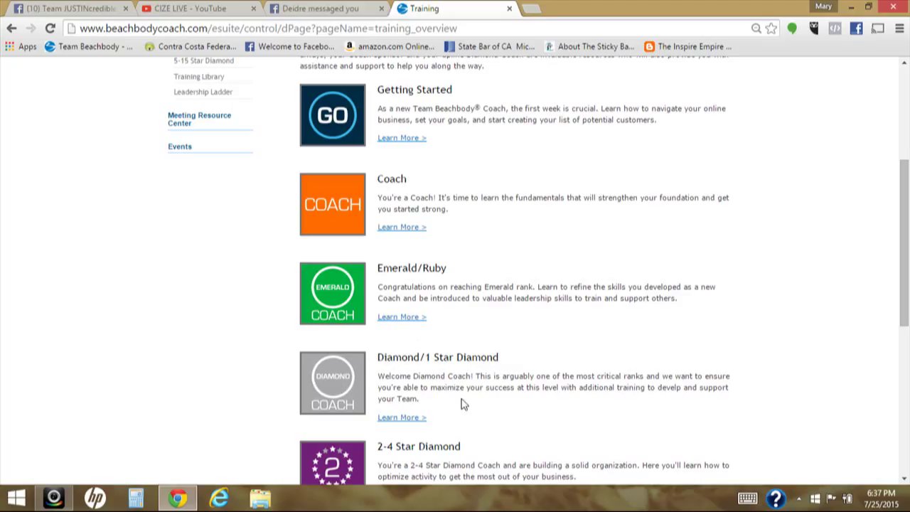
scroll(462, 400, "down", 3)
scroll(462, 400, "down", 1)
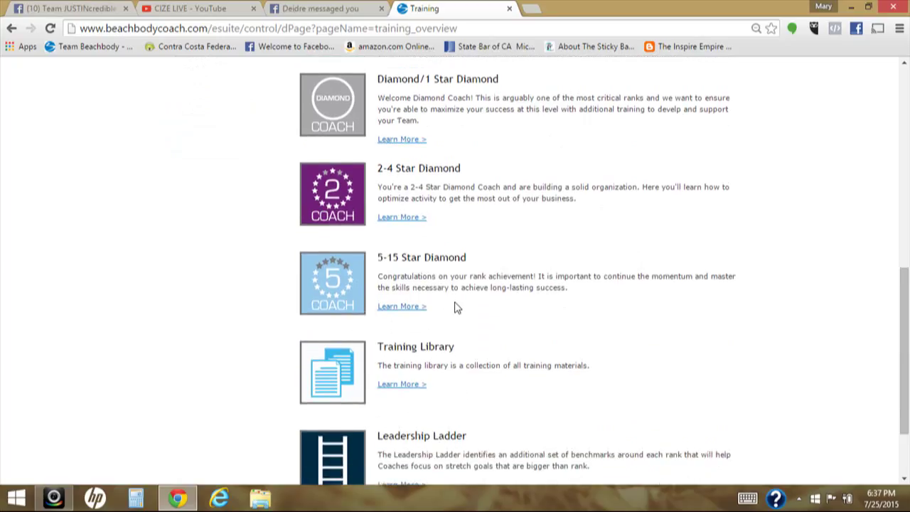
scroll(455, 307, "down", 1)
scroll(456, 307, "down", 1)
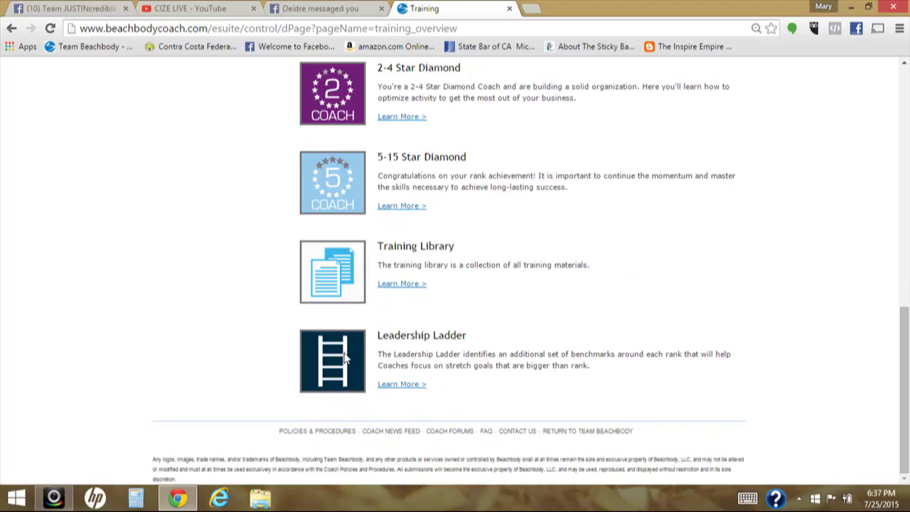
Scroll back up to the top of the Training overview page.
scroll(471, 270, "up", 4)
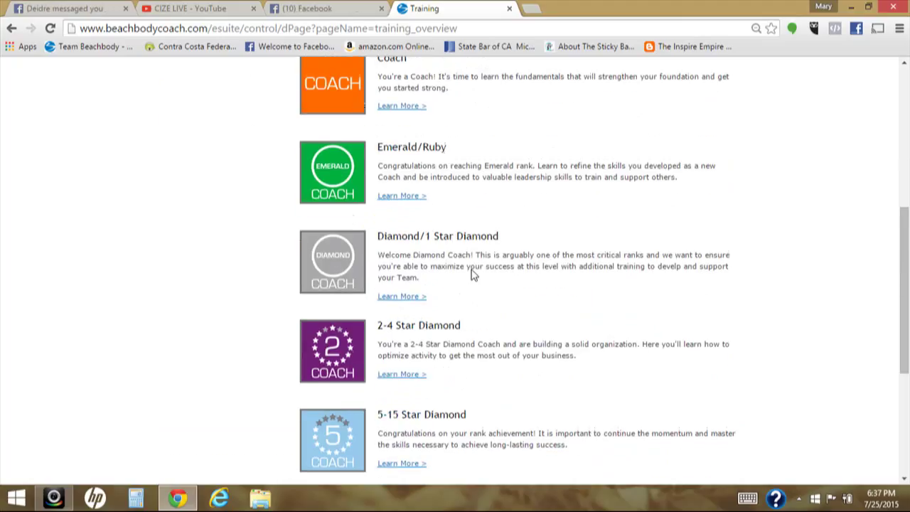
scroll(455, 267, "up", 1)
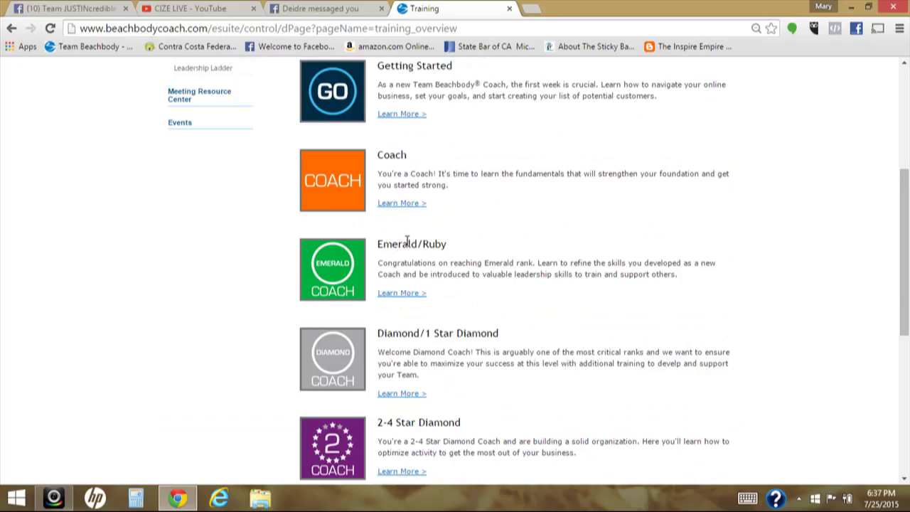
scroll(446, 281, "down", 5)
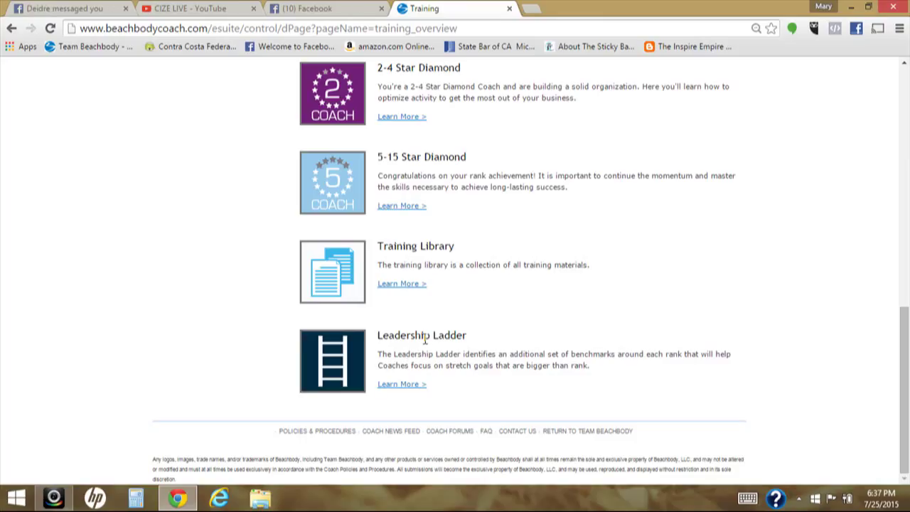
scroll(519, 241, "up", 6)
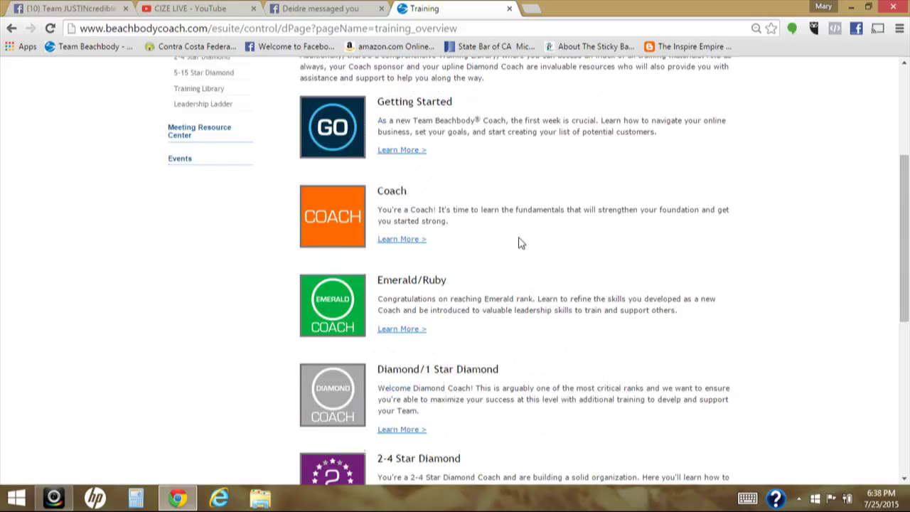
scroll(519, 241, "up", 4)
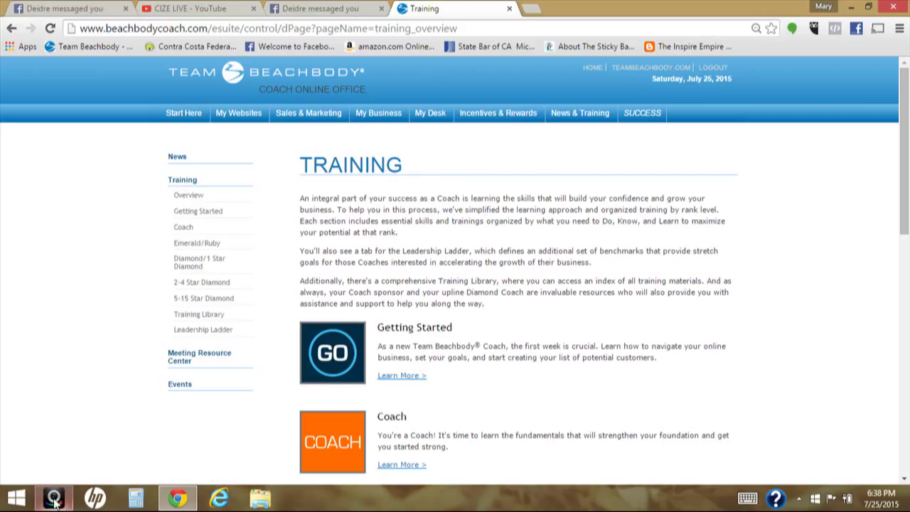
mouse_move(53, 498)
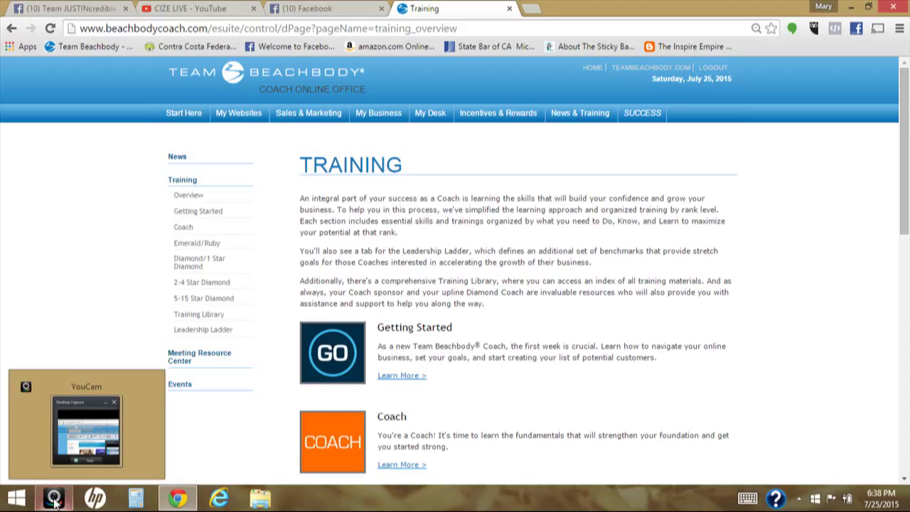
left_click(54, 500)
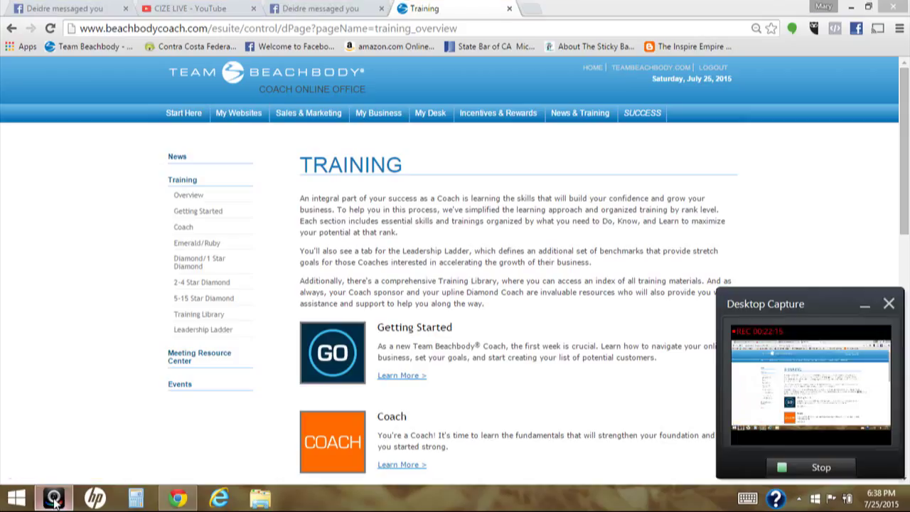